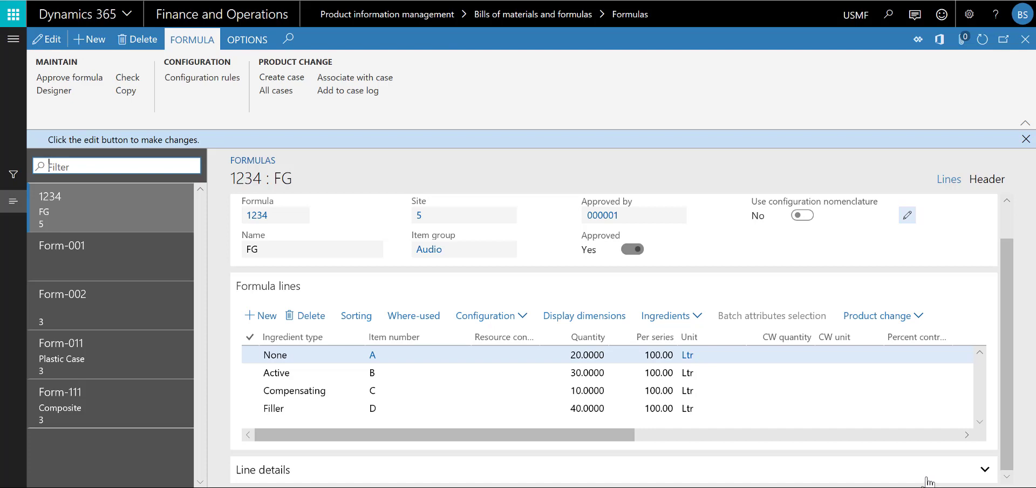
Open the released products list in Product information management and filter it by item number B.
left_click(11, 42)
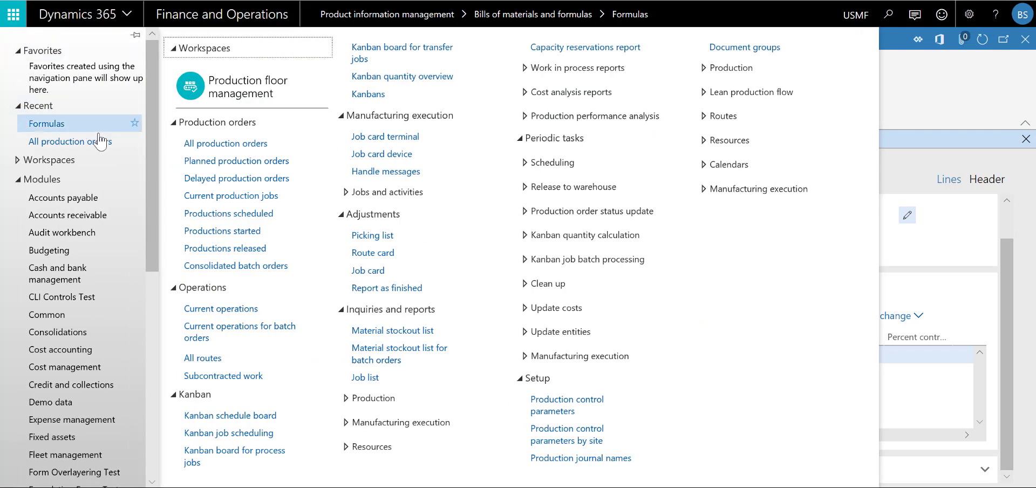
left_click_drag(153, 164, 153, 280)
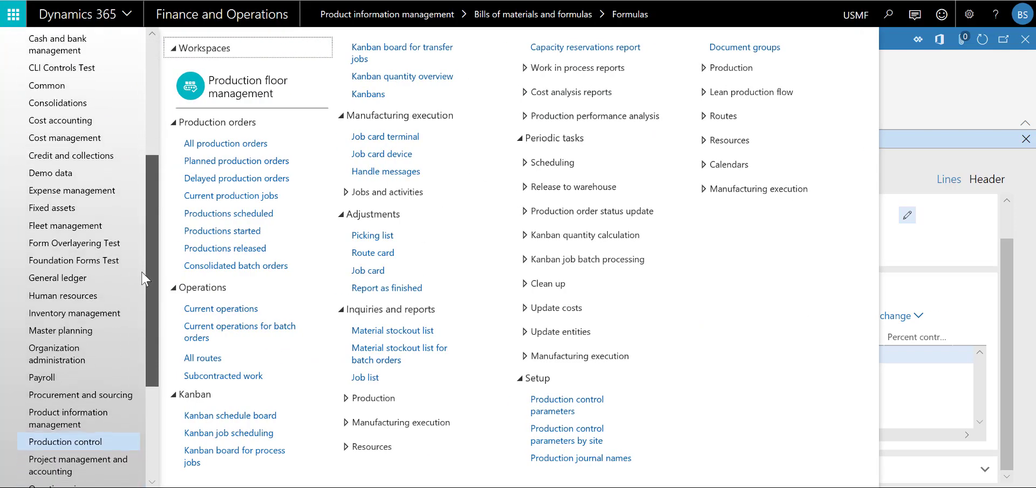
left_click(58, 411)
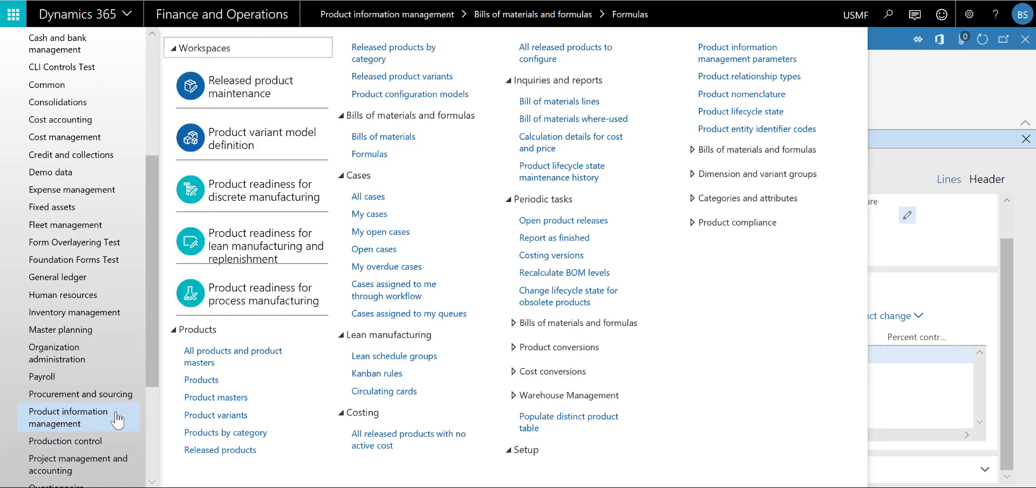
left_click(204, 449)
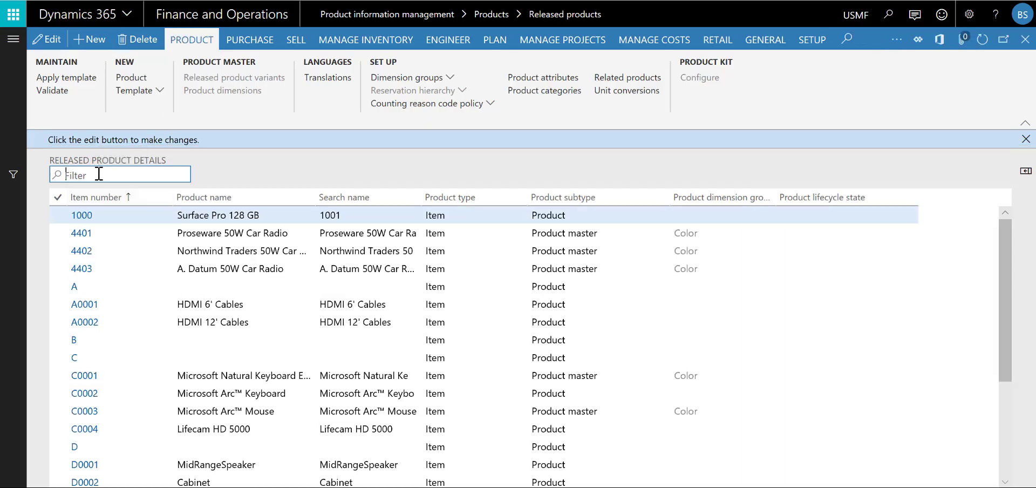
type("B")
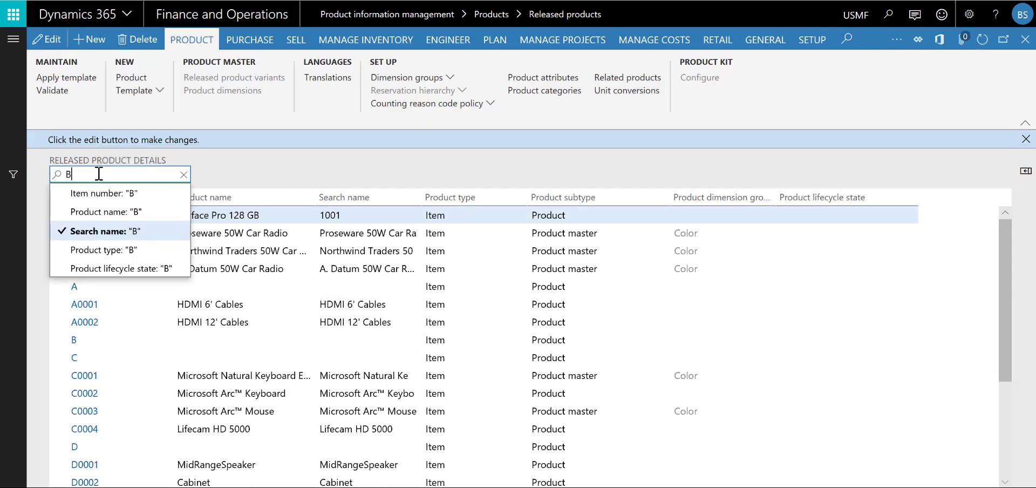
key("Up")
key("Up")
key("Return")
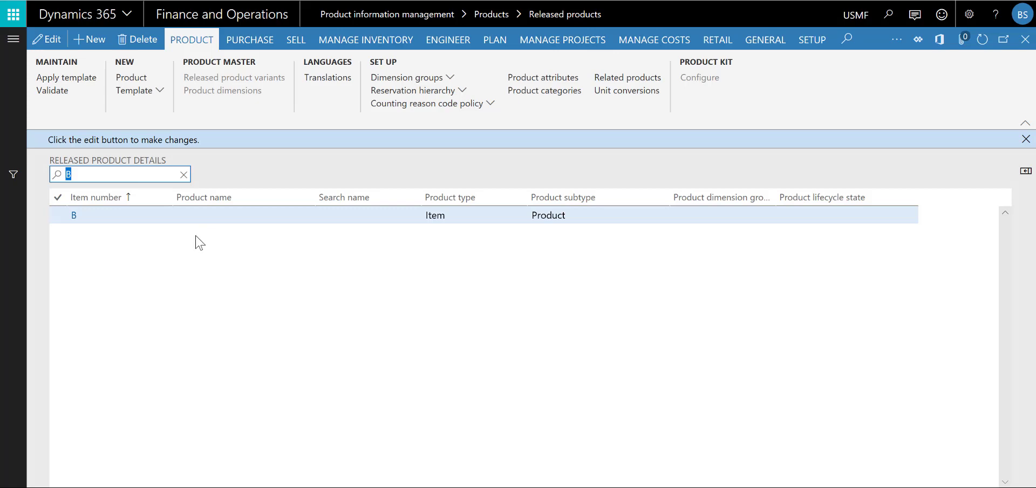
Review item B's product-specific batch attribute values, and examine the potency settings in its Manage inventory details.
left_click(370, 40)
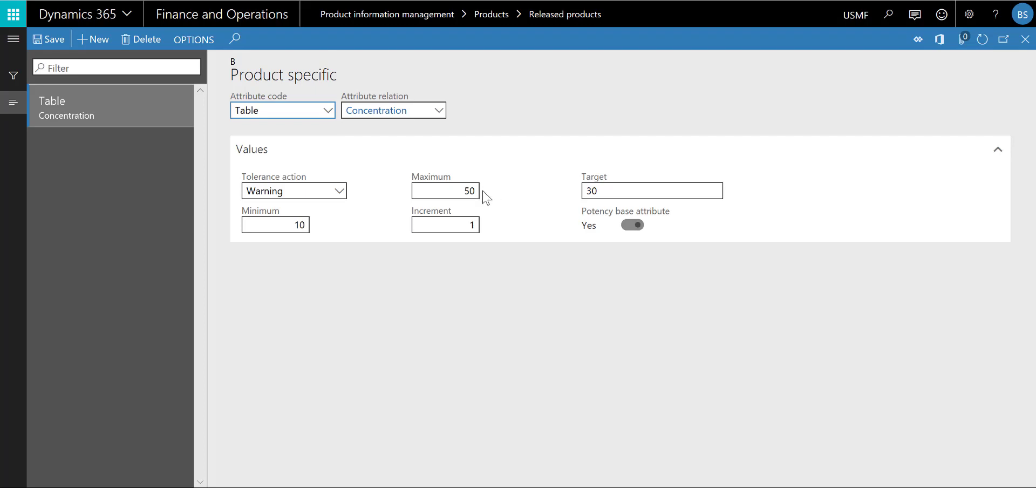
key("Escape")
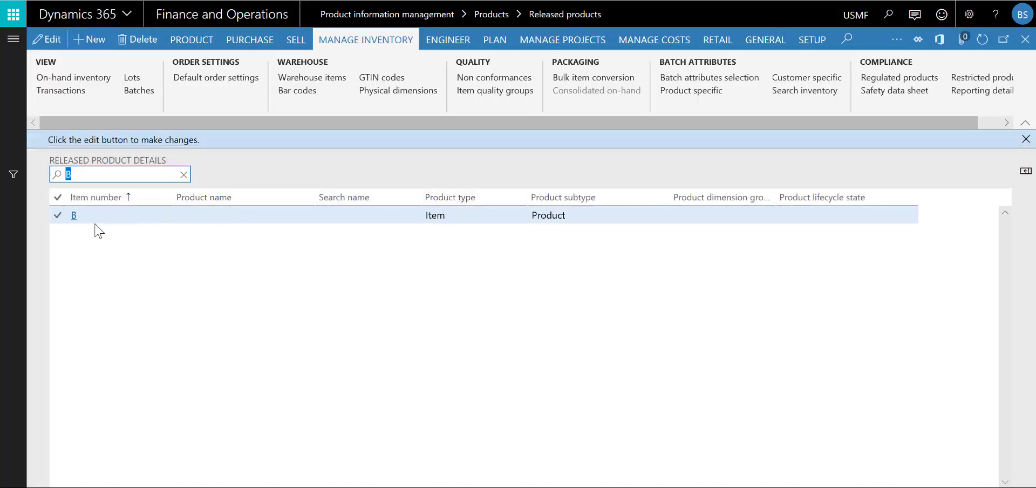
left_click(74, 217)
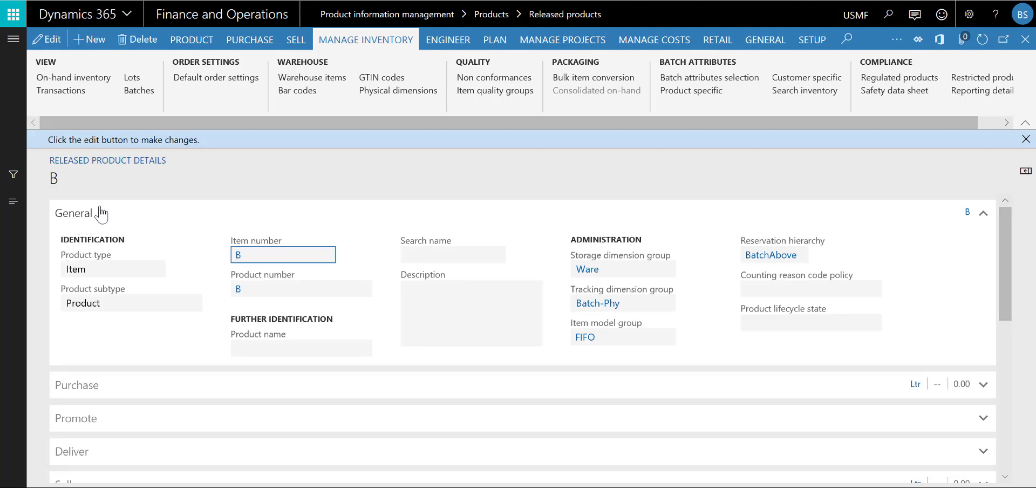
left_click(101, 214)
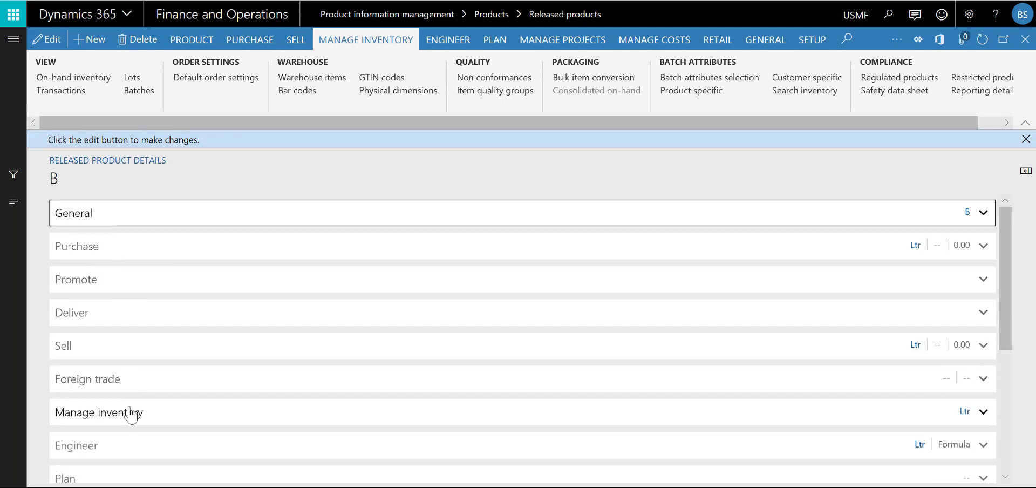
left_click(130, 414)
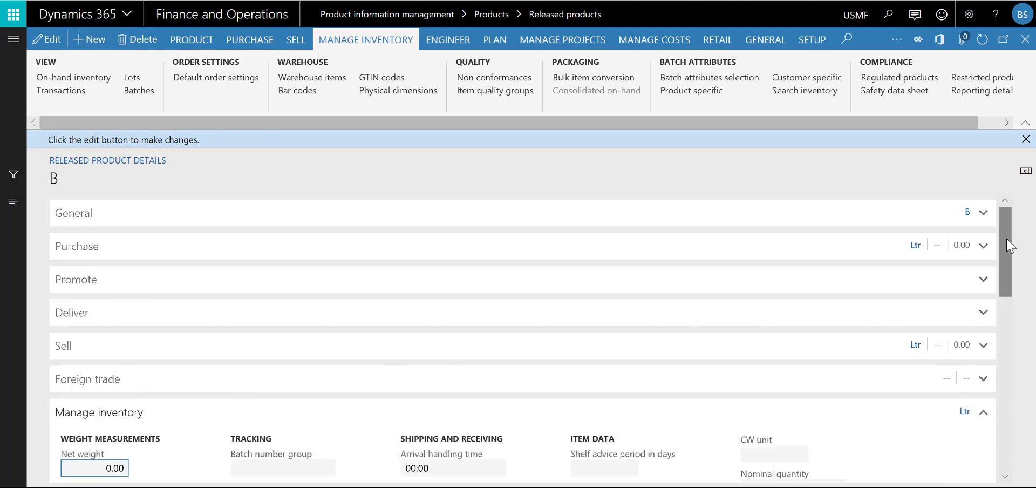
left_click_drag(1009, 245, 1002, 315)
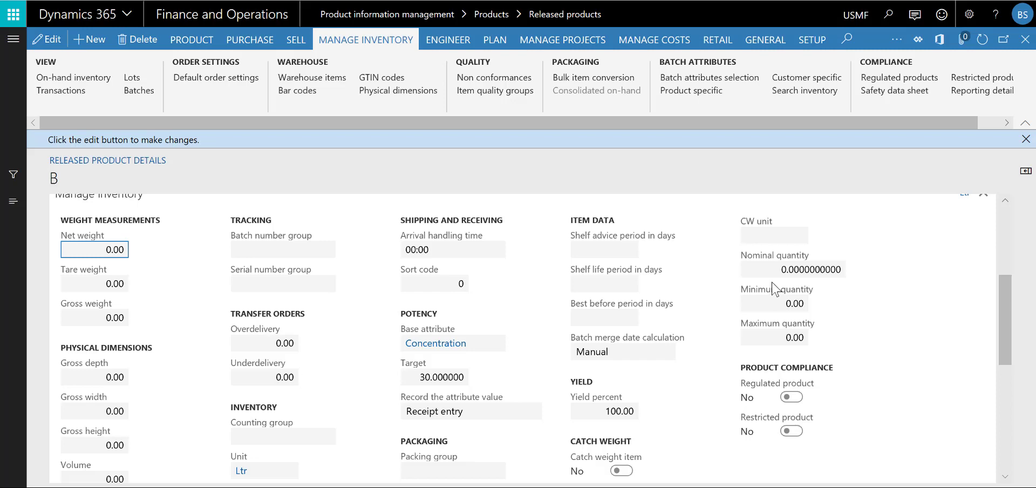
Find the Formulas page through search and open formula 1234 to examine its formula lines.
left_click(888, 14)
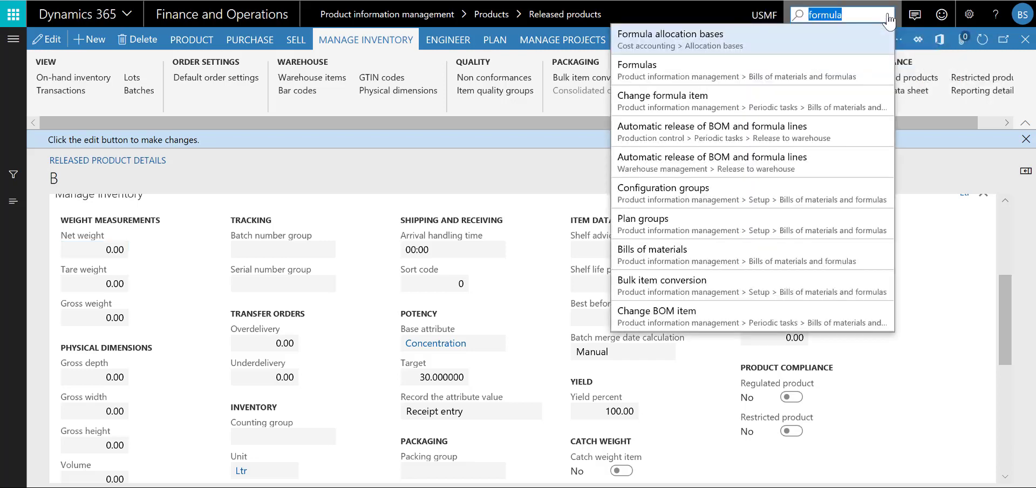
left_click(761, 79)
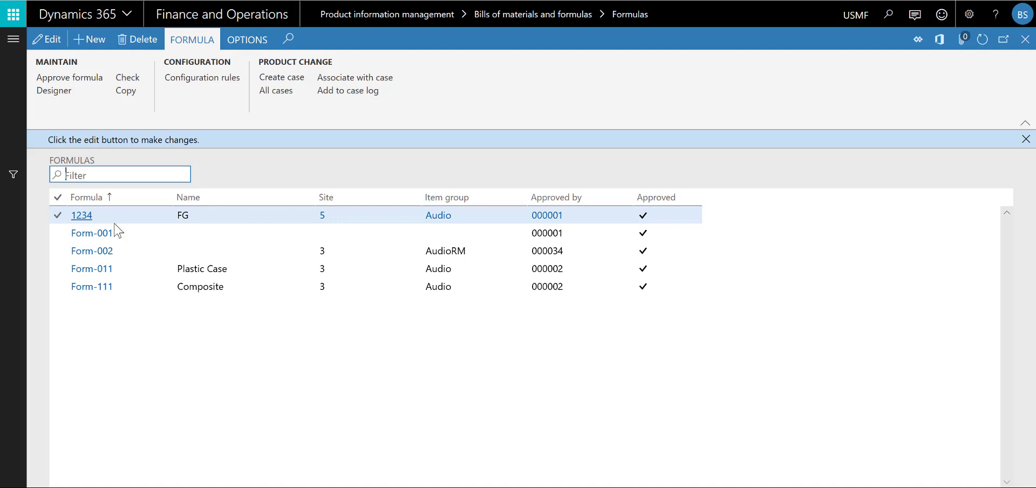
left_click(87, 216)
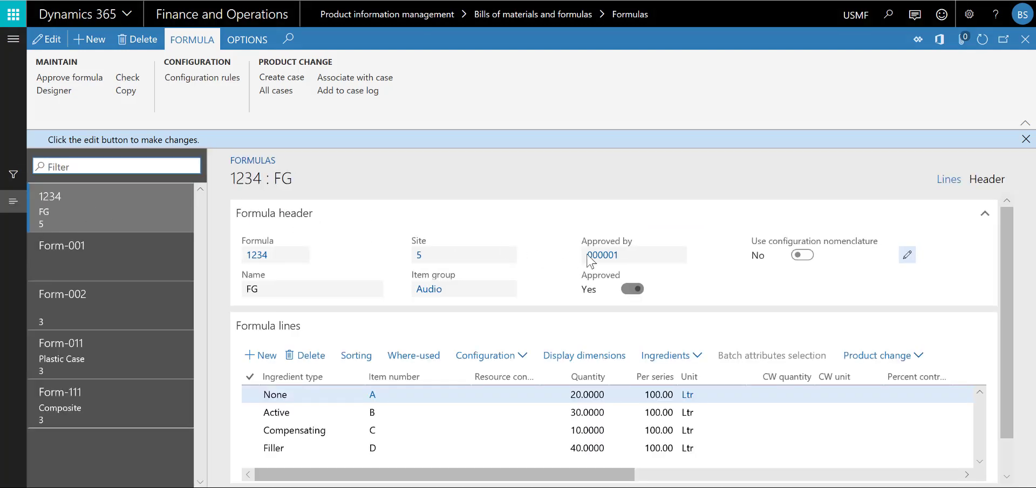
scroll(1001, 306, "down", 1)
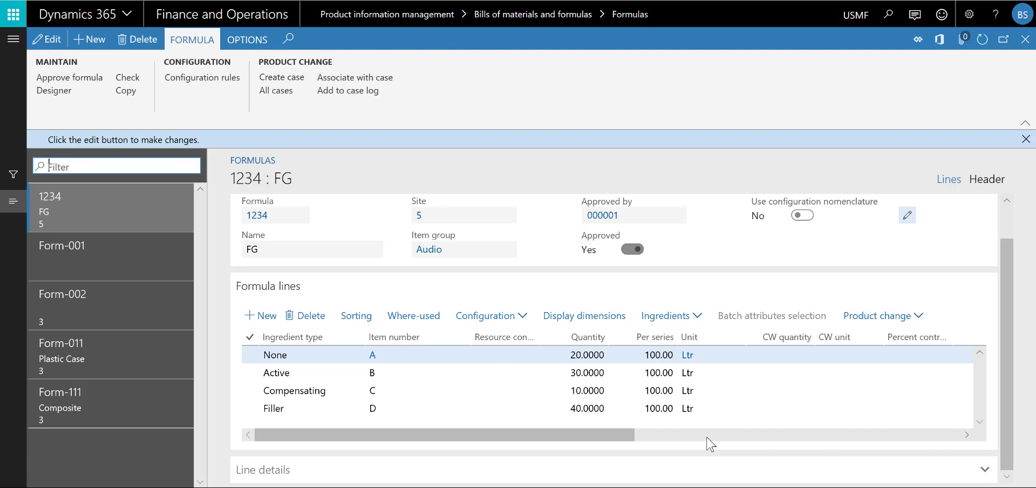
Review the compensation principle of the compensating ingredient C in the formula lines and accept its settings.
left_click(550, 392)
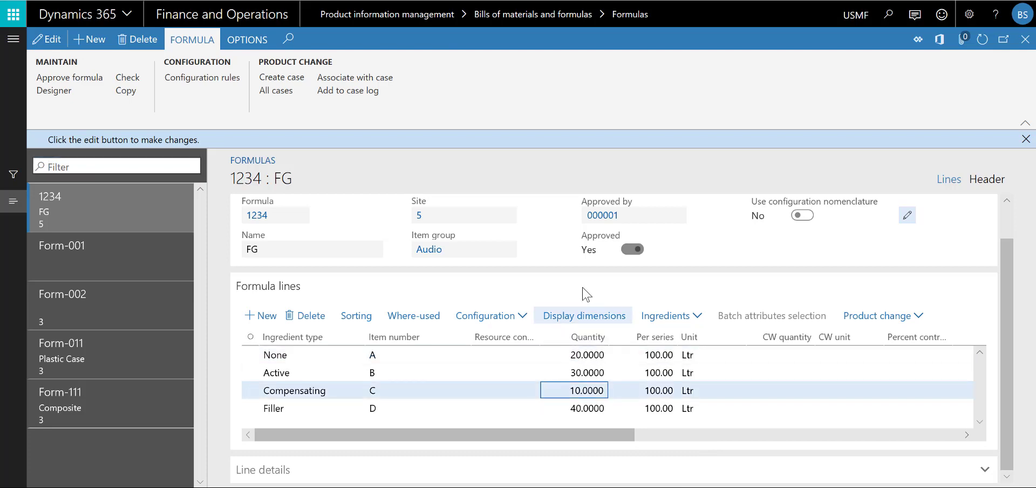
left_click(654, 324)
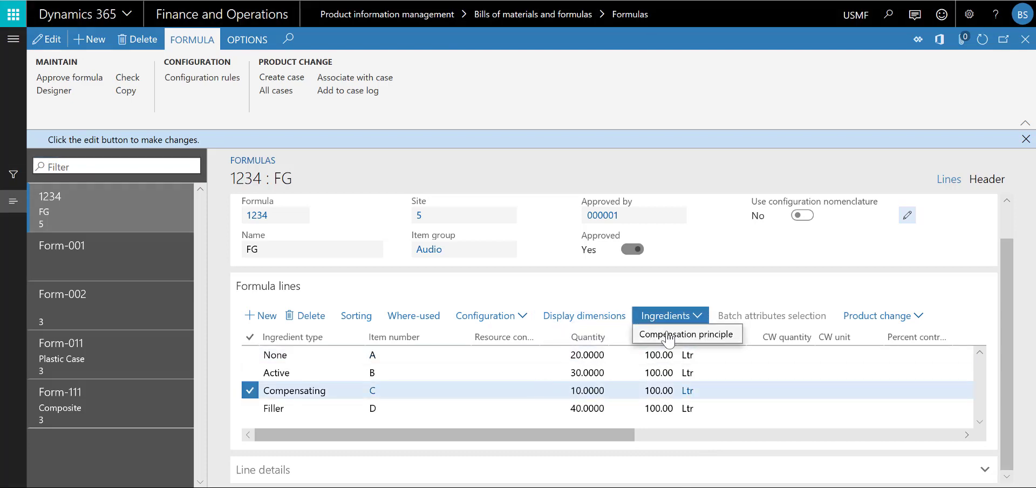
left_click(668, 332)
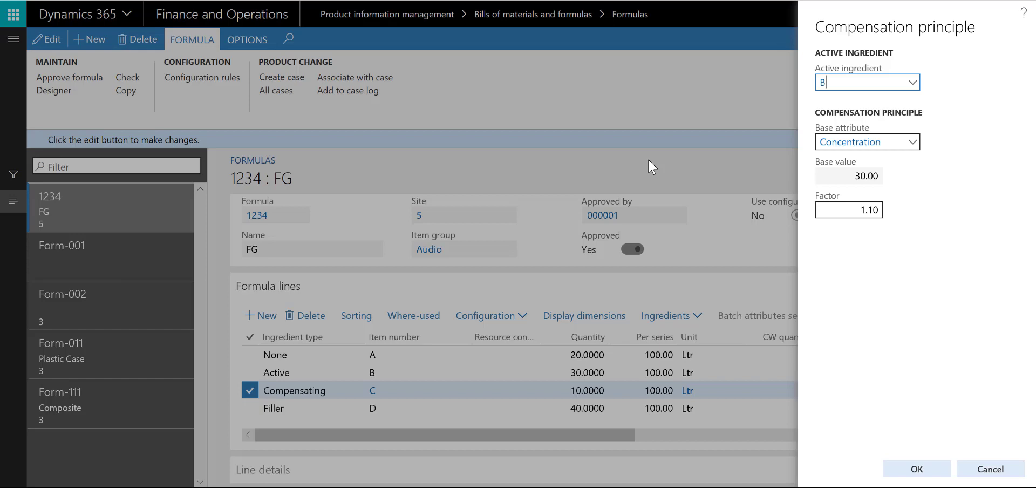
left_click(916, 471)
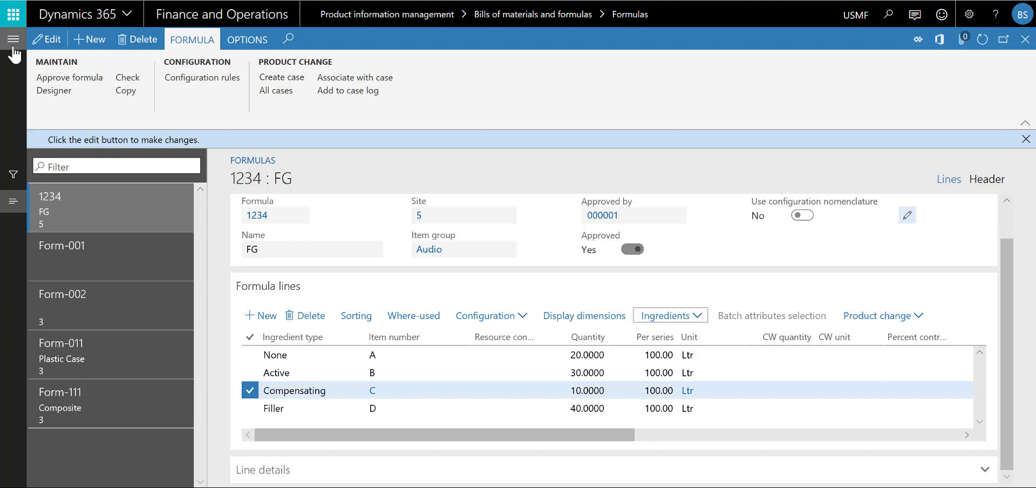
Filter all production orders by item number FG and review the formula lines of the FG batch order.
left_click(13, 39)
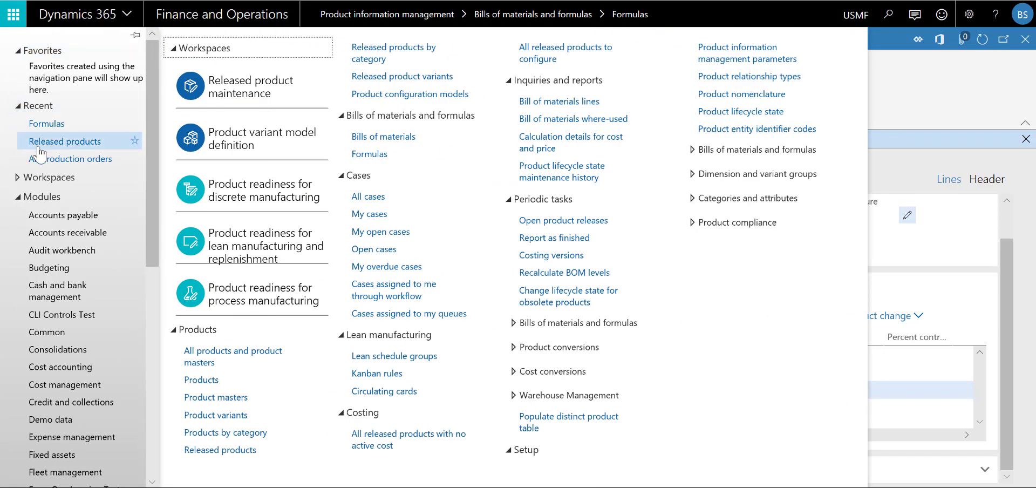
left_click(44, 159)
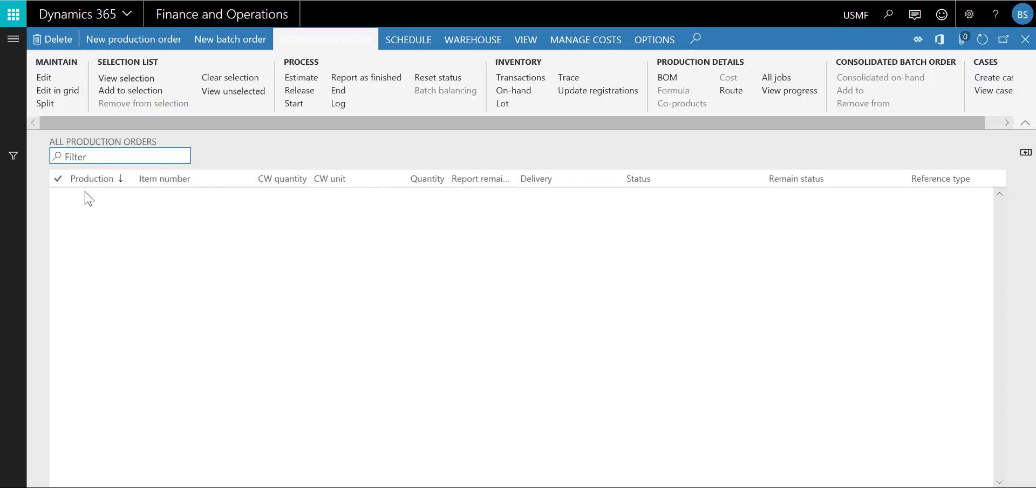
type("FG")
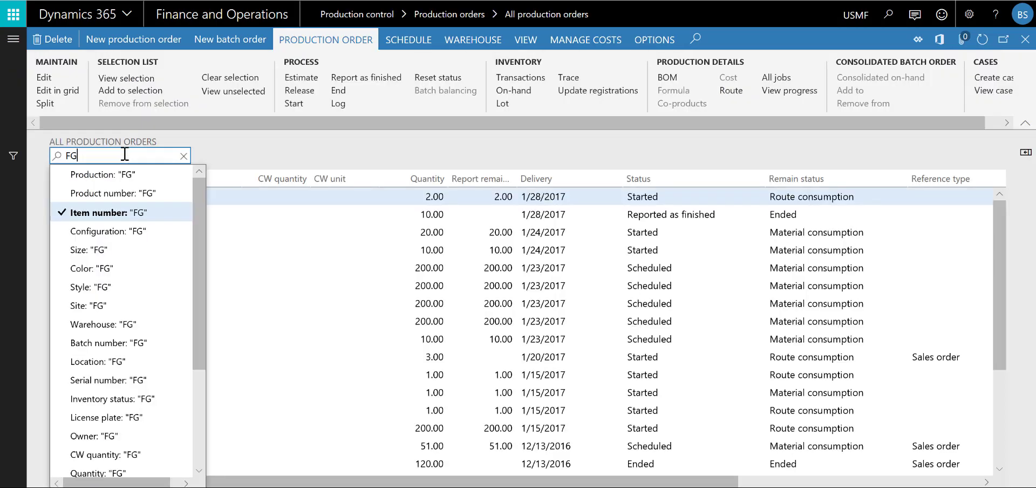
key("Return")
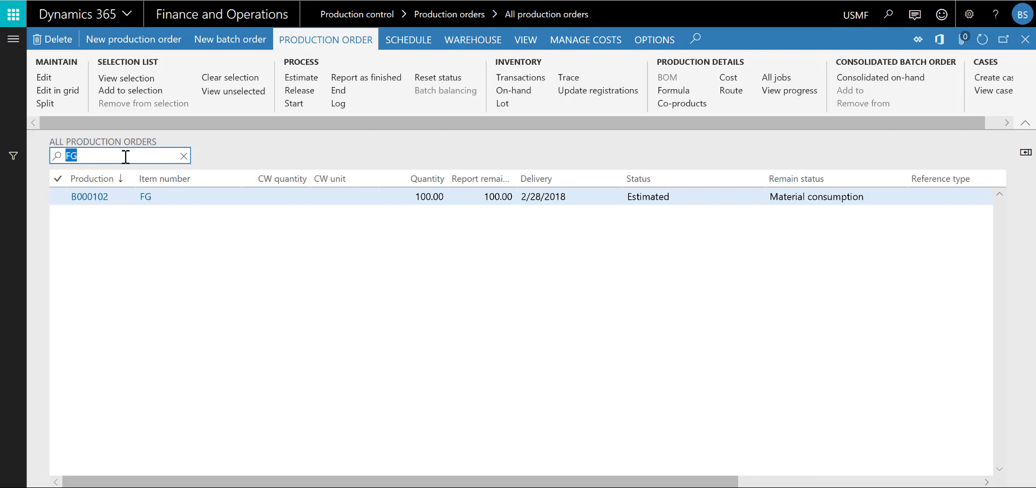
left_click(674, 104)
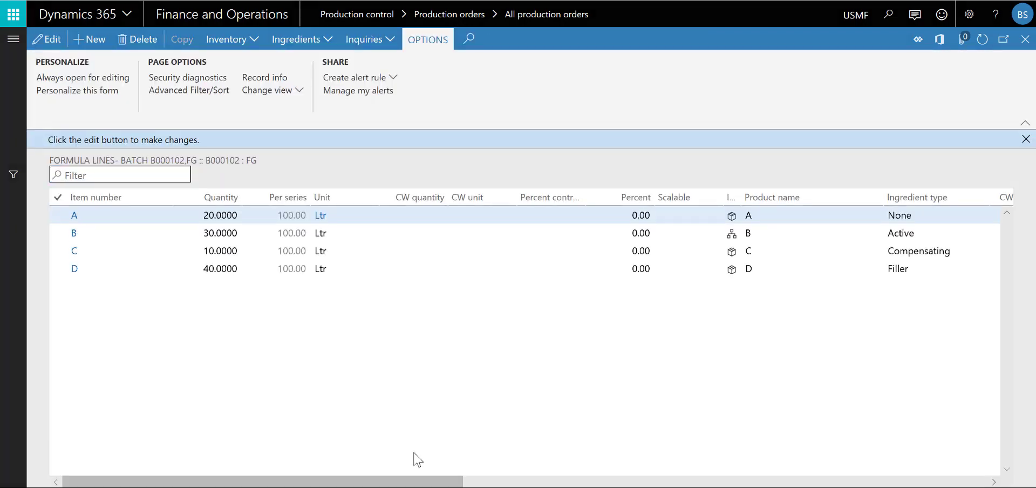
key("Escape")
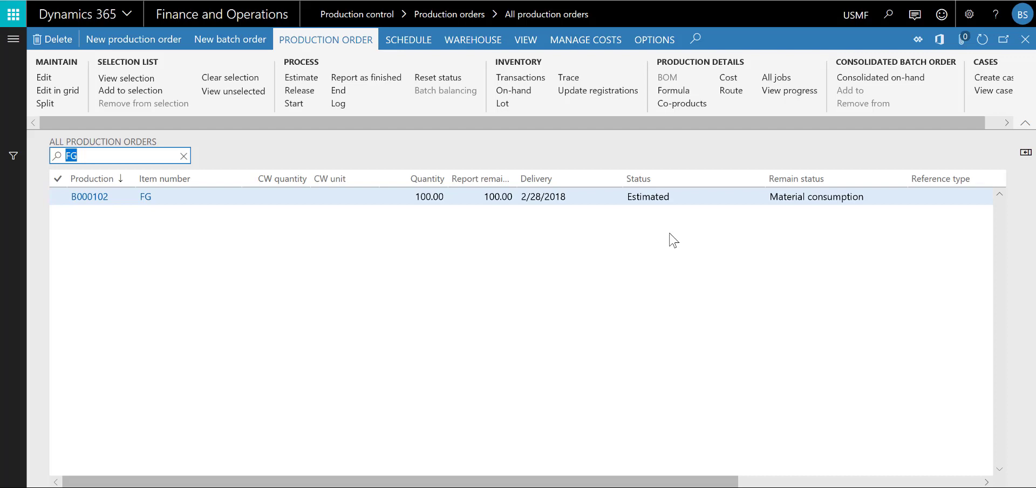
Release the FG batch order, and start it with the default settings.
left_click(298, 93)
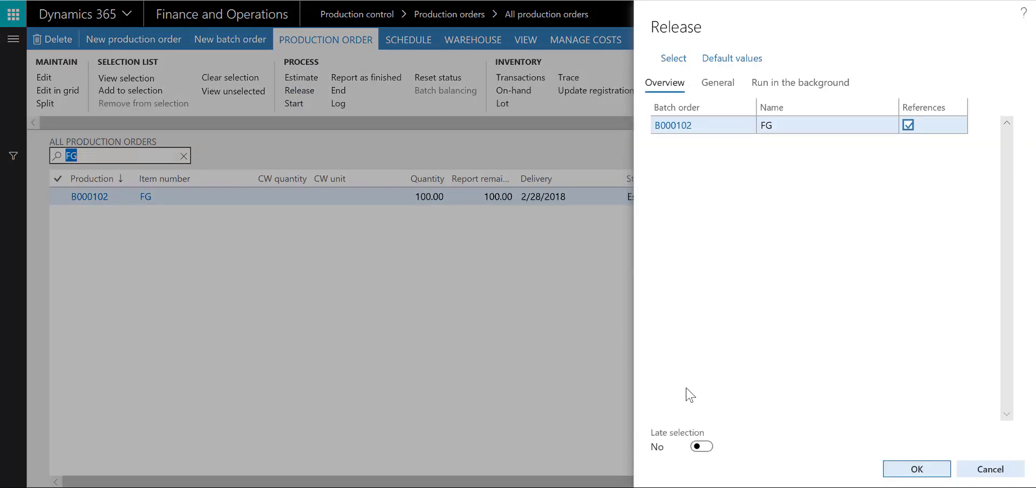
left_click(924, 473)
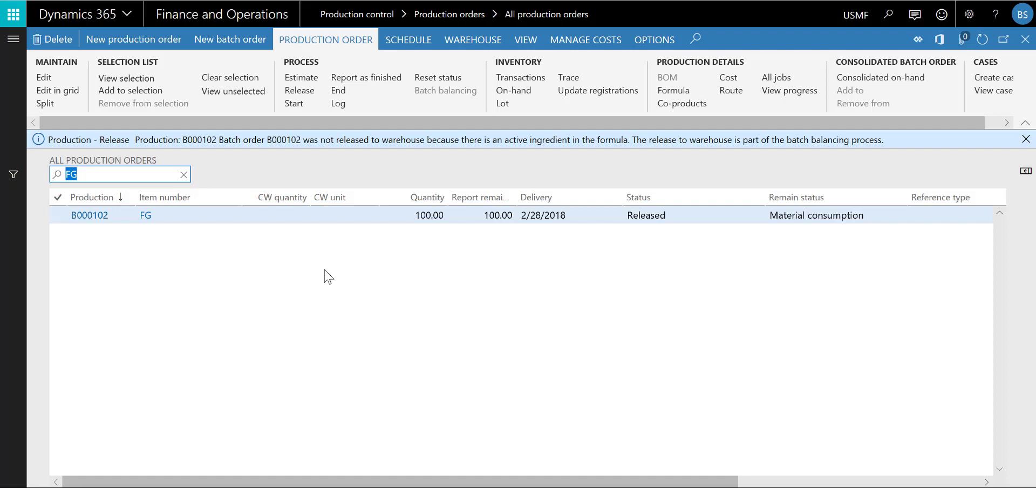
left_click(299, 107)
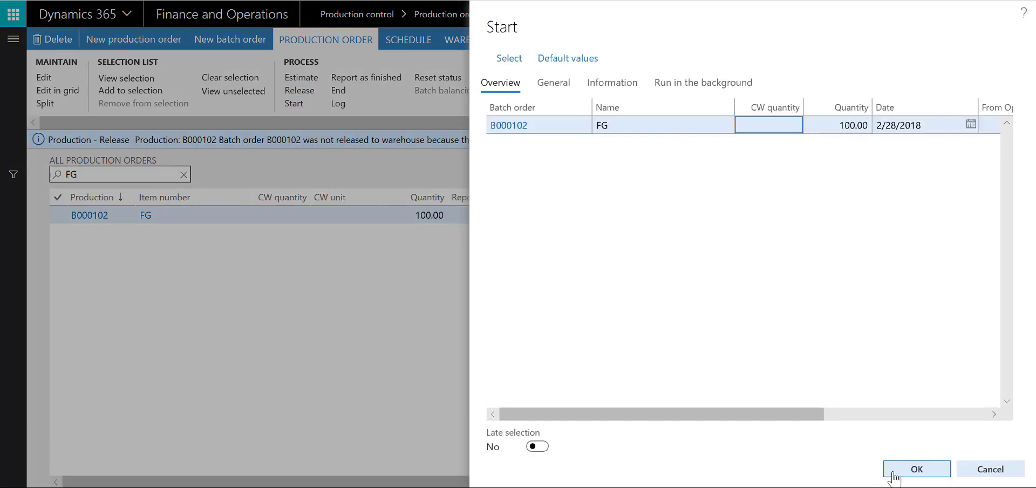
left_click(893, 473)
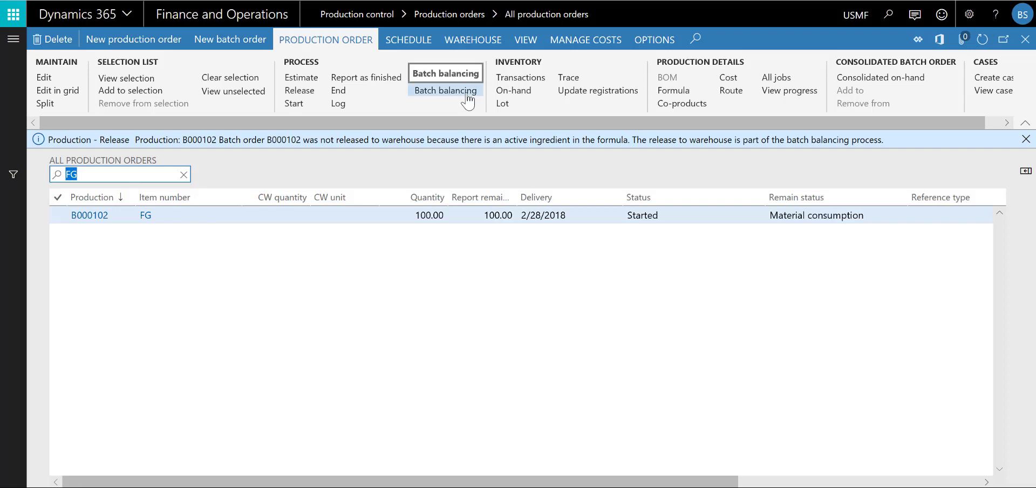
Open batch balancing for the FG order, mark batch B1 for active ingredient B, and balance the batch ingredients.
left_click(461, 96)
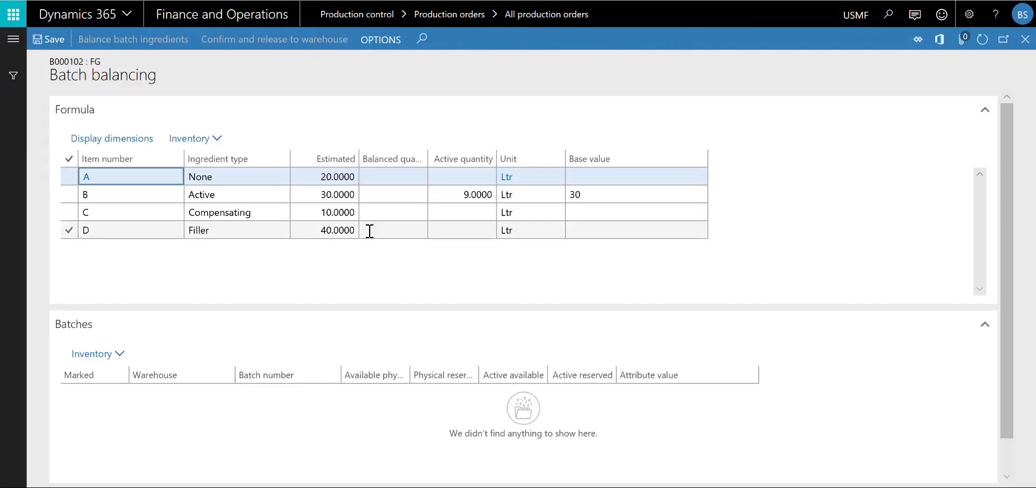
left_click(275, 194)
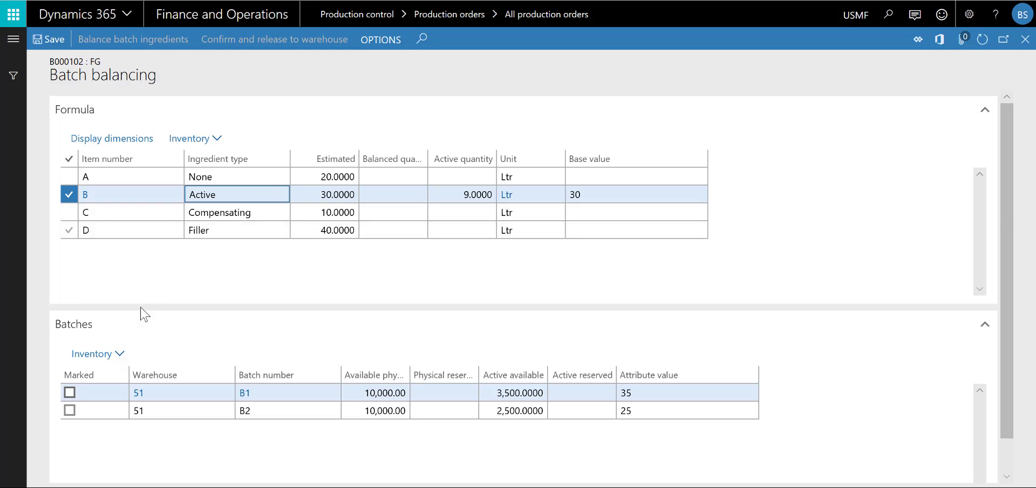
left_click(70, 396)
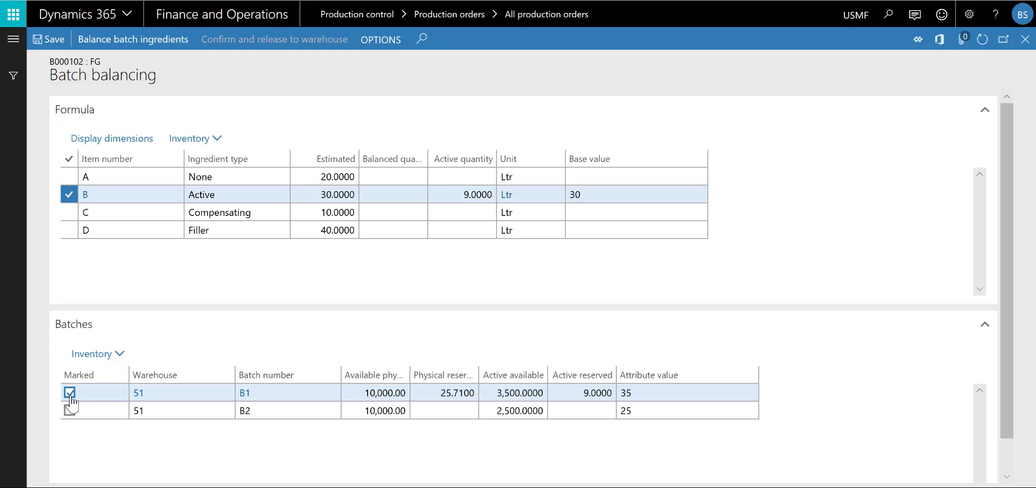
left_click(128, 40)
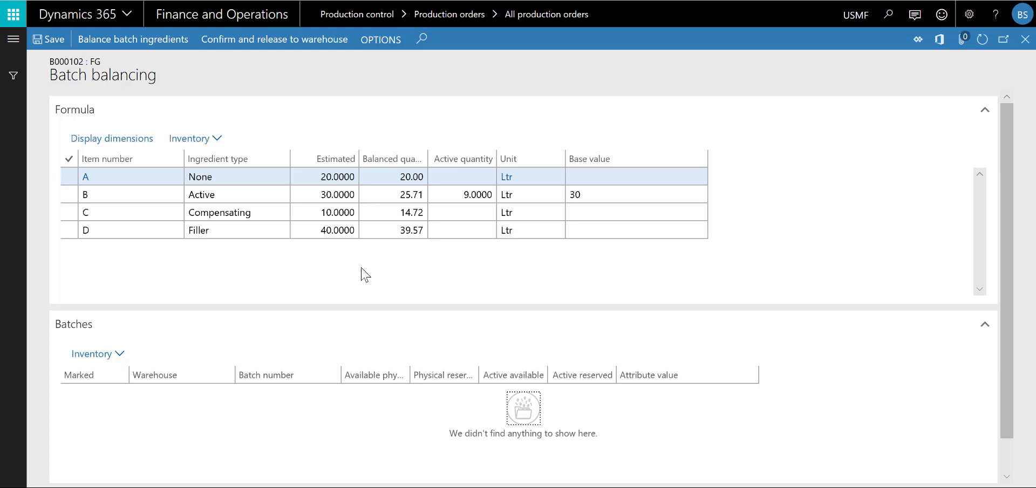
Confirm the balanced FG batch order and release it to the warehouse without posting or printing the pick list journal.
left_click(261, 40)
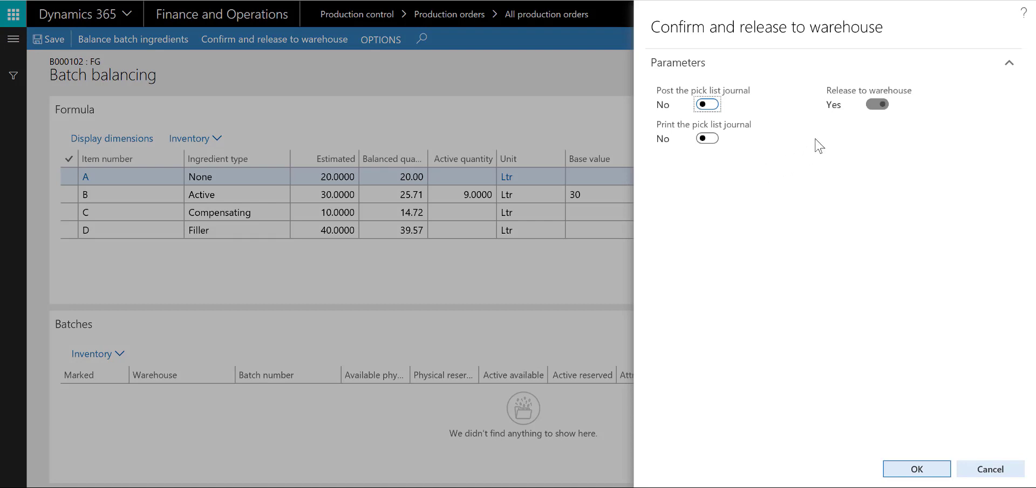
mouse_move(840, 96)
left_click(892, 464)
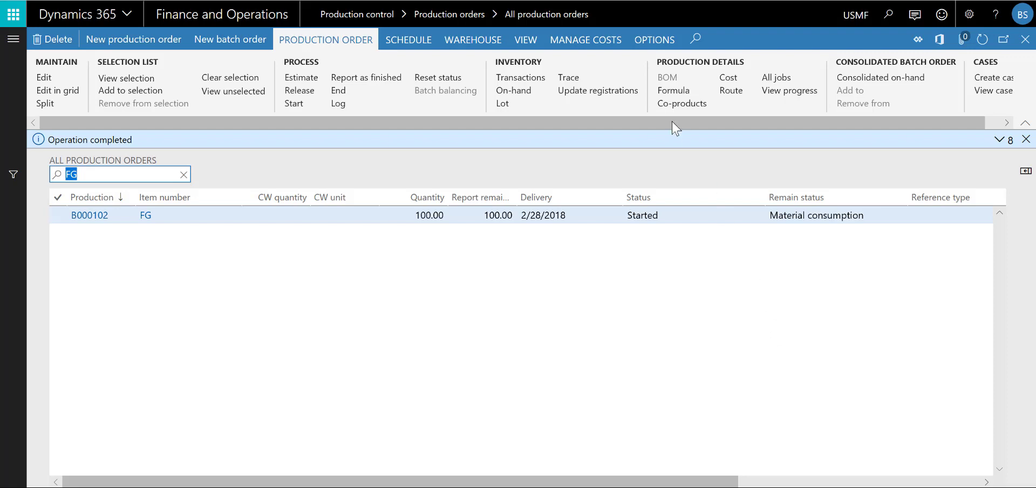
Review the warehouse work details of the FG batch order, including the batch numbers on the pick lines.
left_click(459, 48)
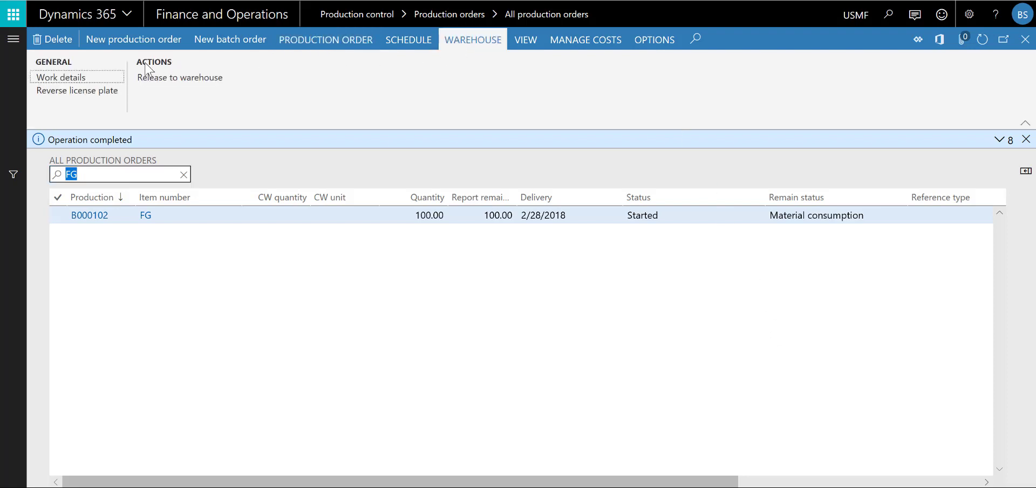
left_click(64, 78)
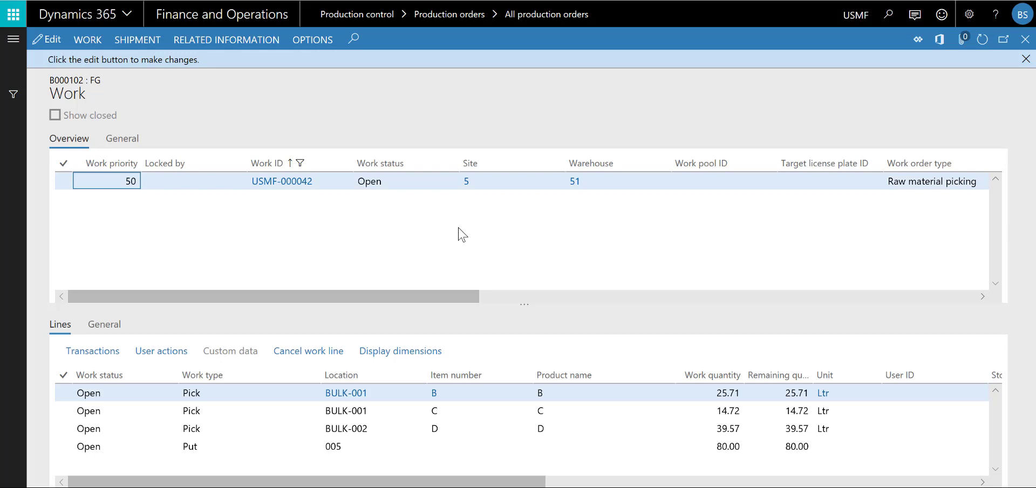
left_click_drag(388, 482, 773, 482)
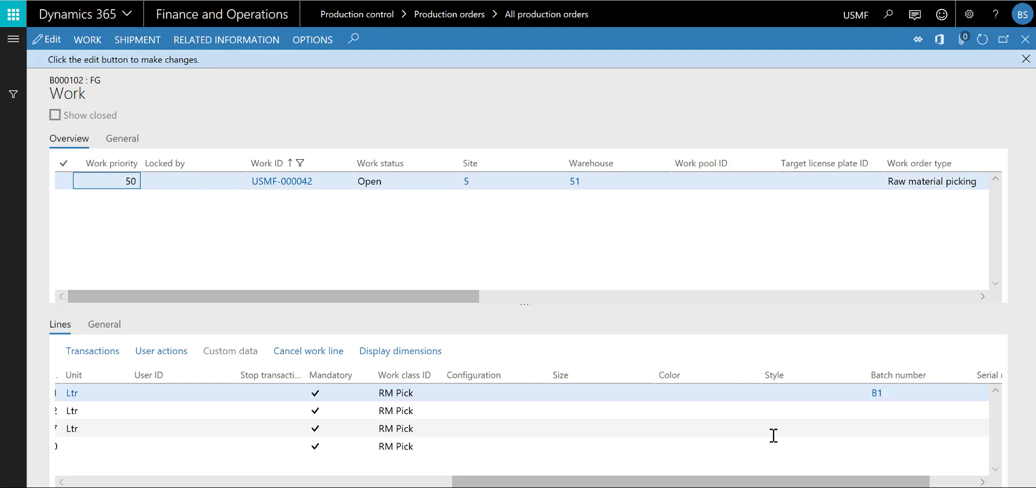
key("Escape")
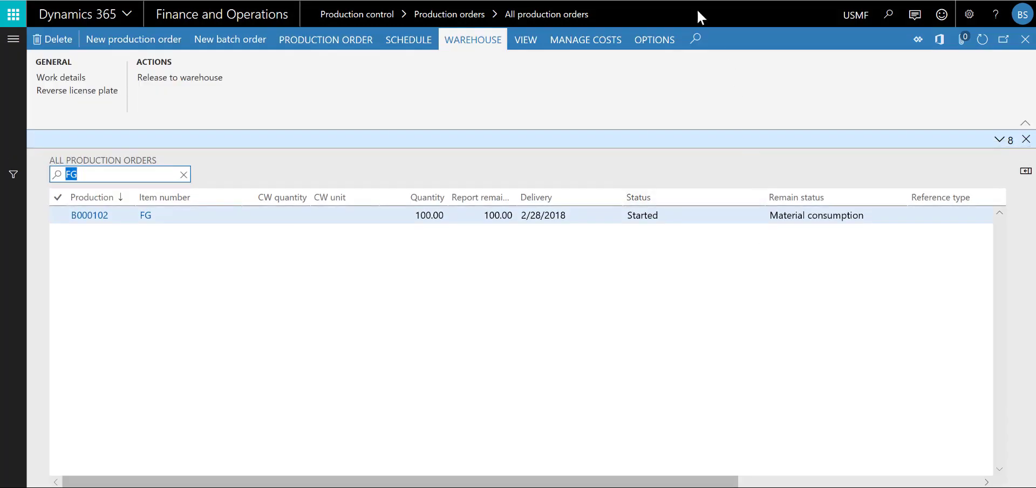
Open the picking list journal of the FG batch order and review its journal lines.
left_click(519, 46)
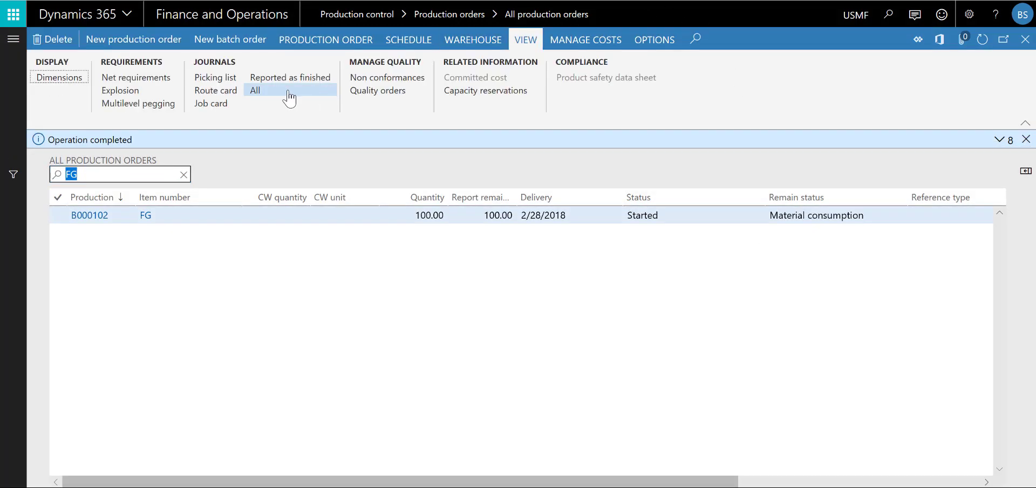
left_click(207, 80)
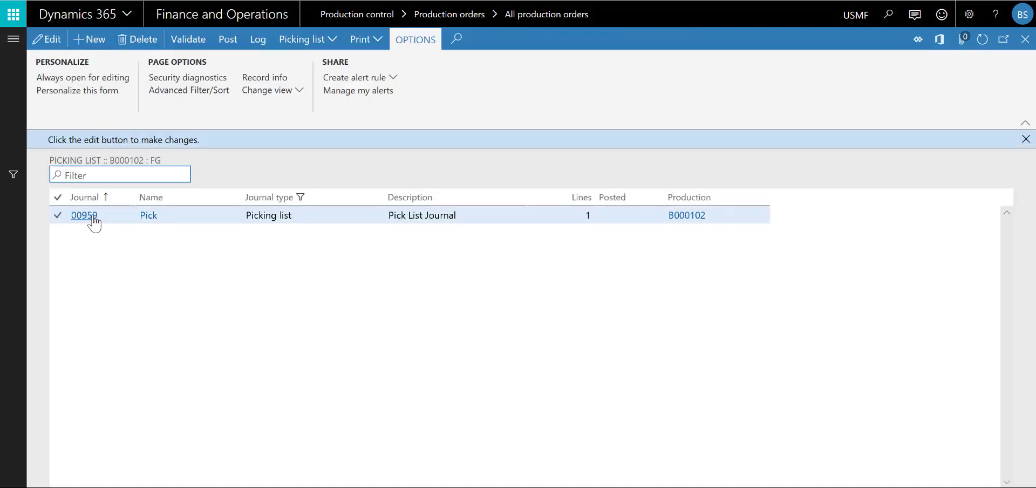
left_click(93, 217)
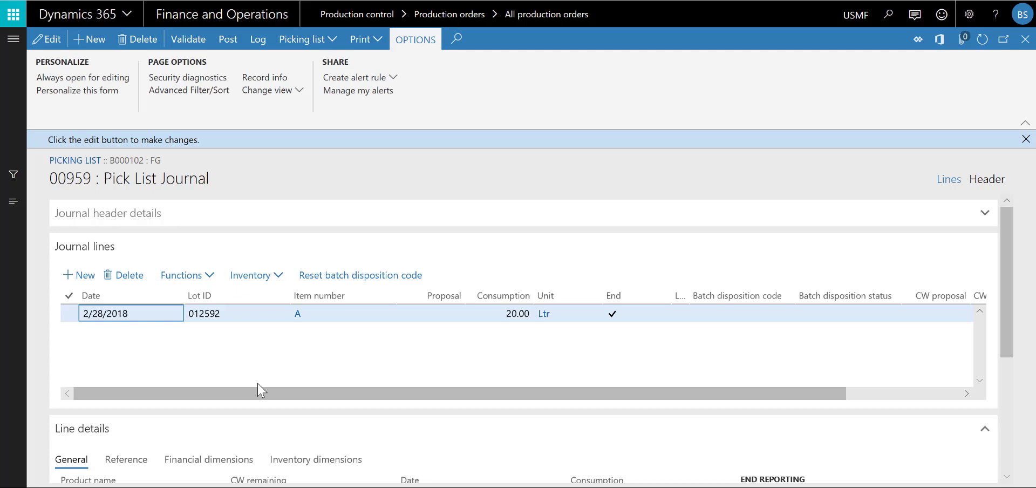
key("Escape")
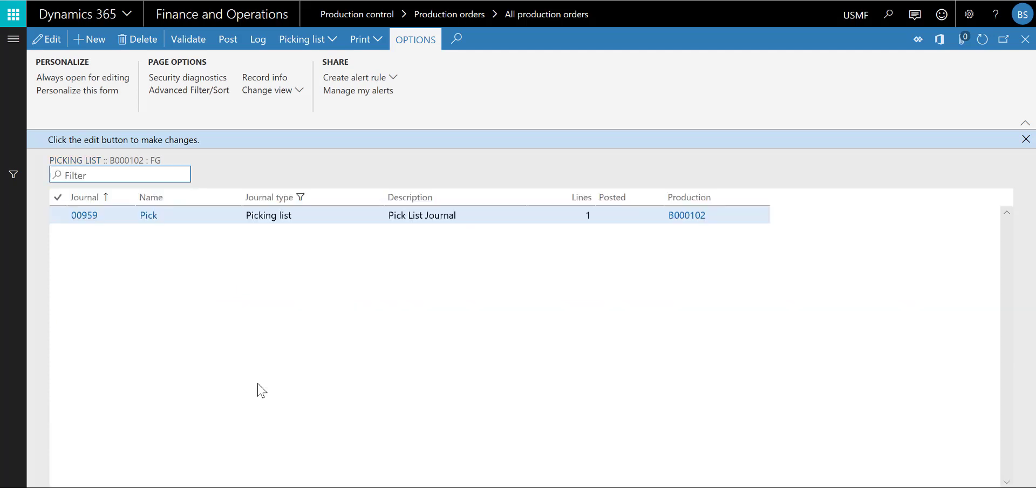